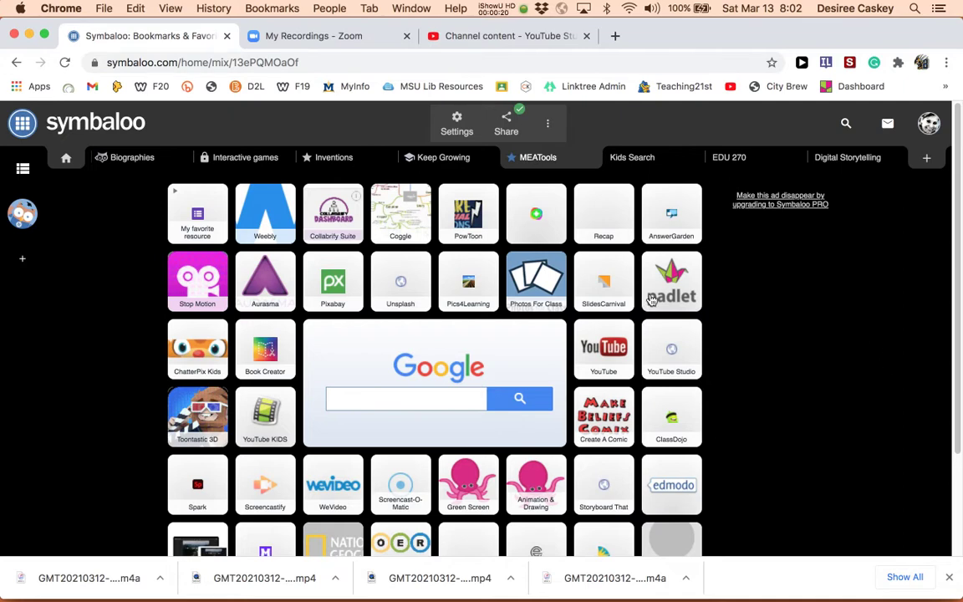
Step: Look through the Biographies, Interactive games, Inventions and Keep Growing webmixes
left_click(129, 158)
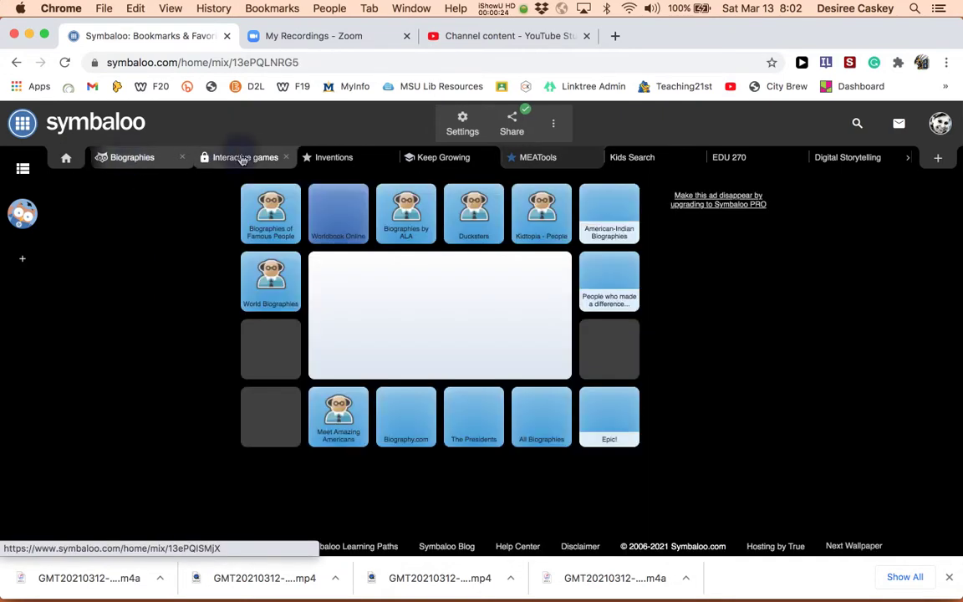
left_click(243, 158)
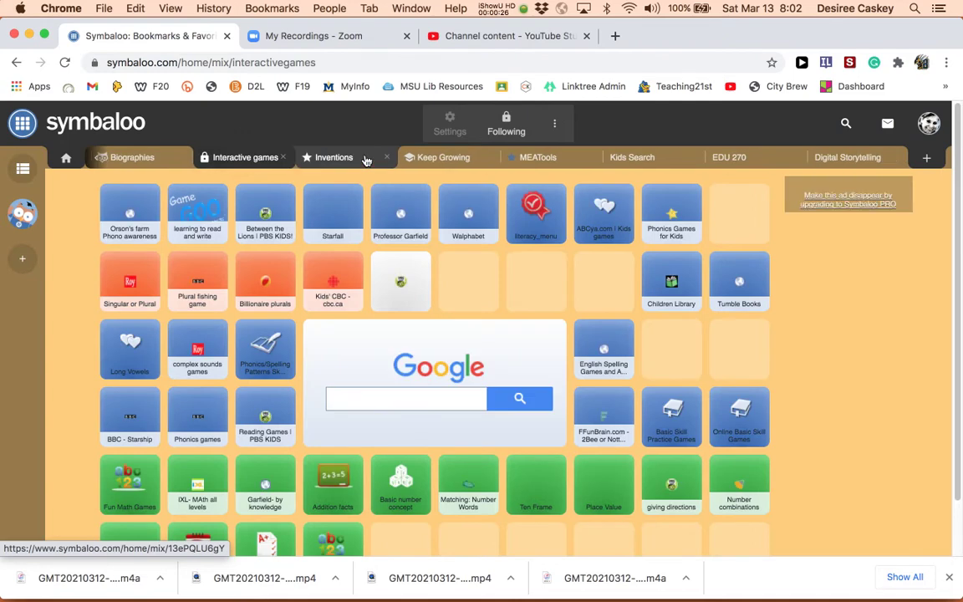
left_click(365, 159)
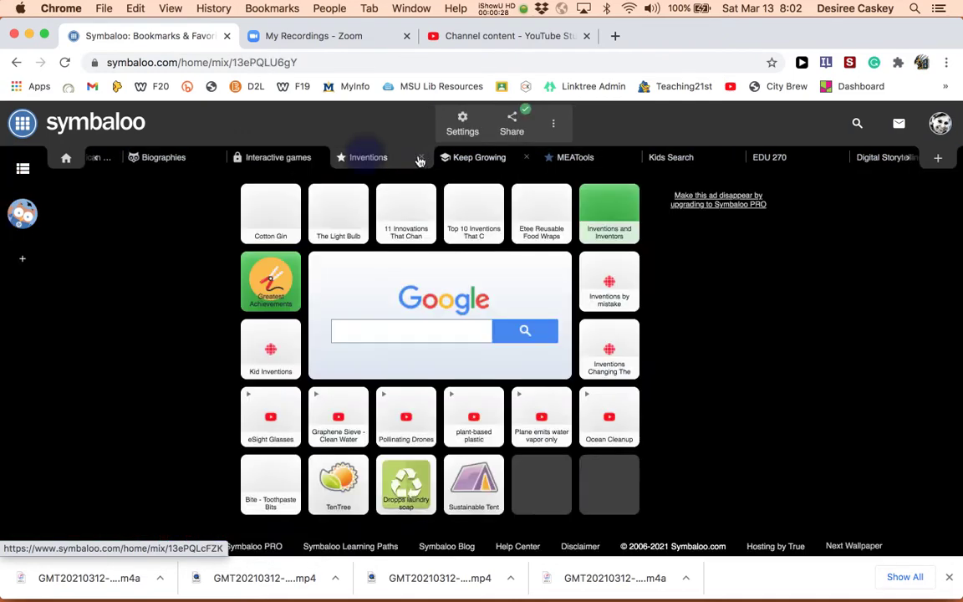
left_click(471, 159)
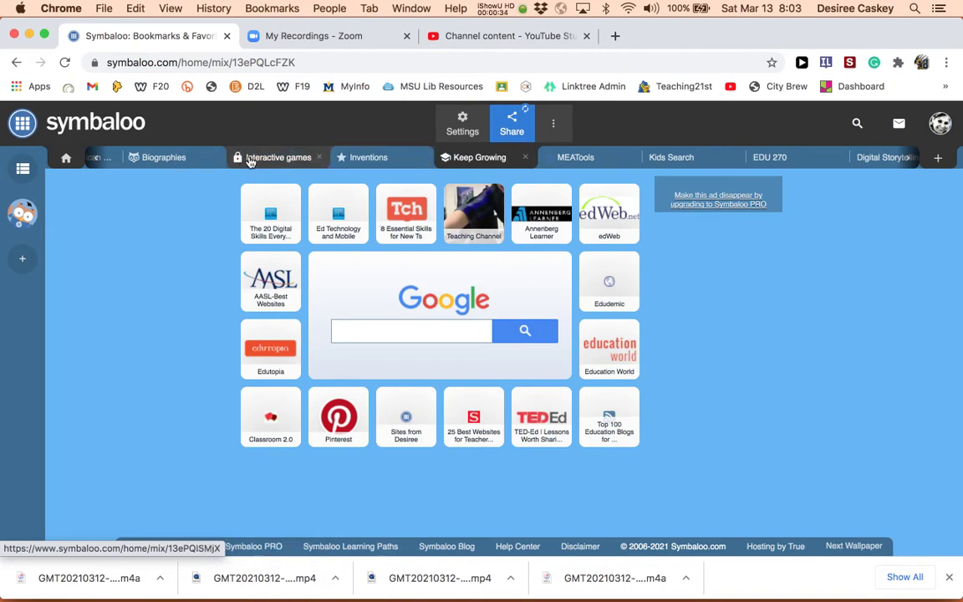
Step: Examine the options available for the Phonics/Spelling Patterns tile in the Interactive games webmix
left_click(277, 159)
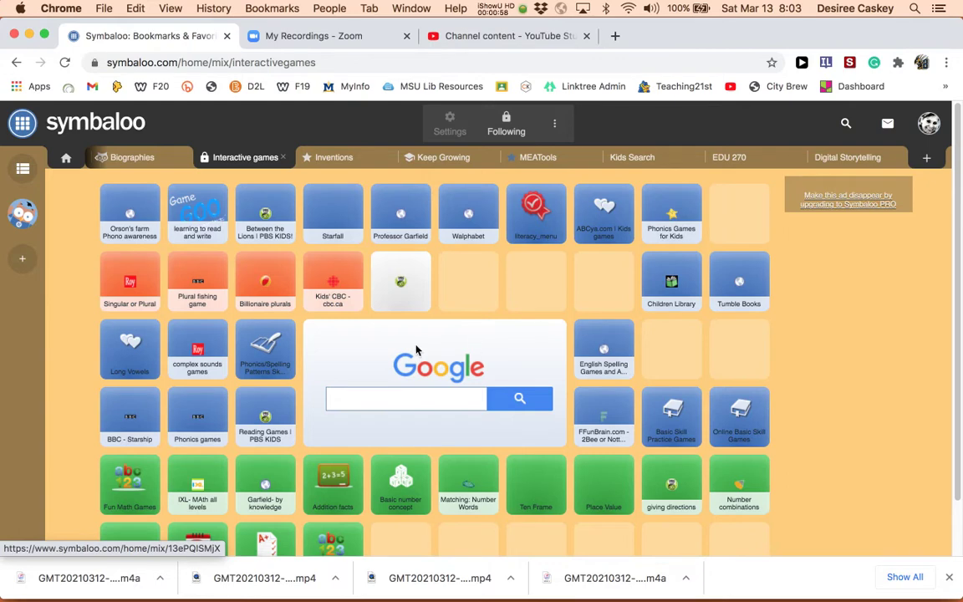
right_click(267, 351)
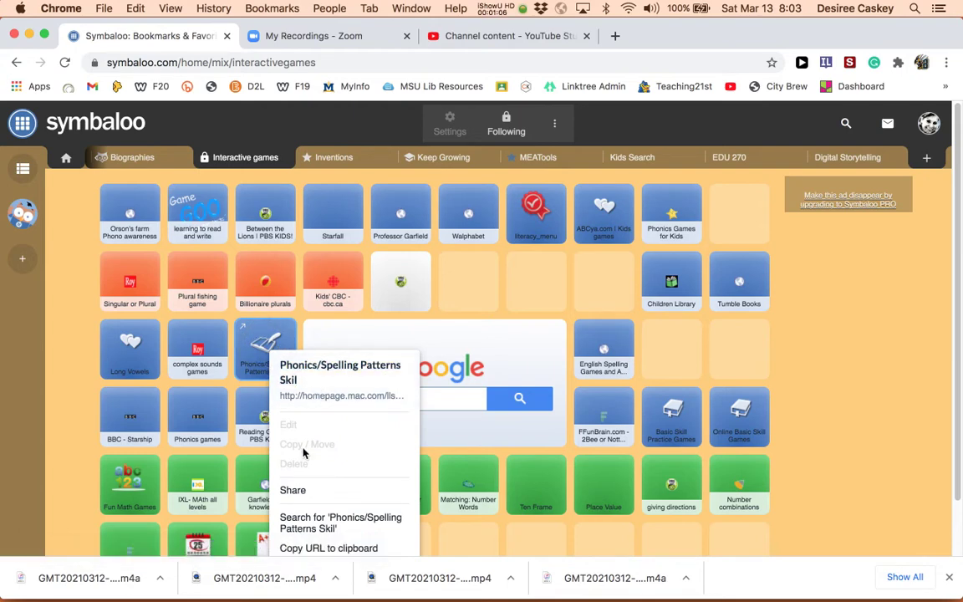
left_click(27, 399)
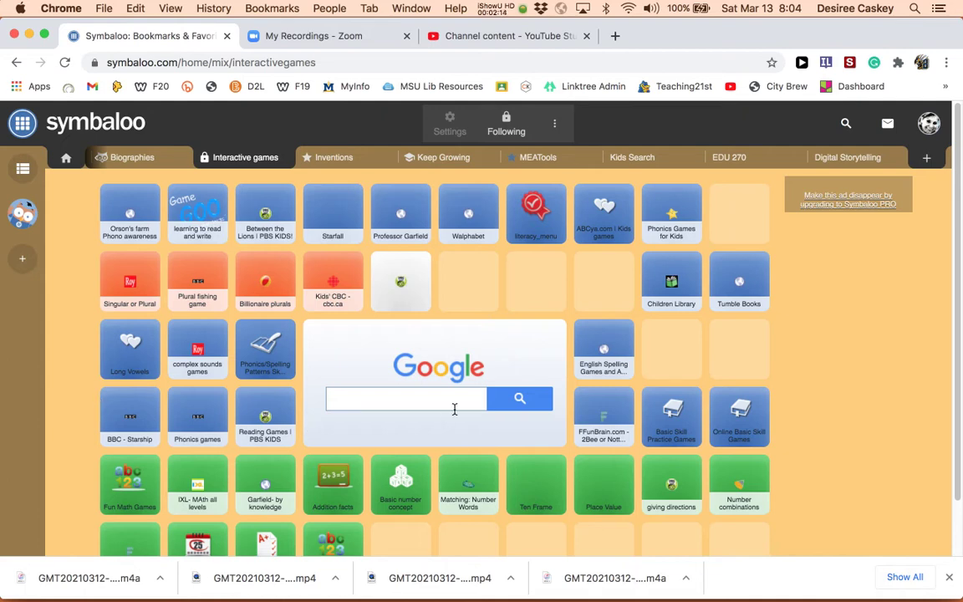
Step: Delete the Blogs group from the EDU 270 webmix and move the Coggle tile into its place beside Google Jamboard
left_click(729, 163)
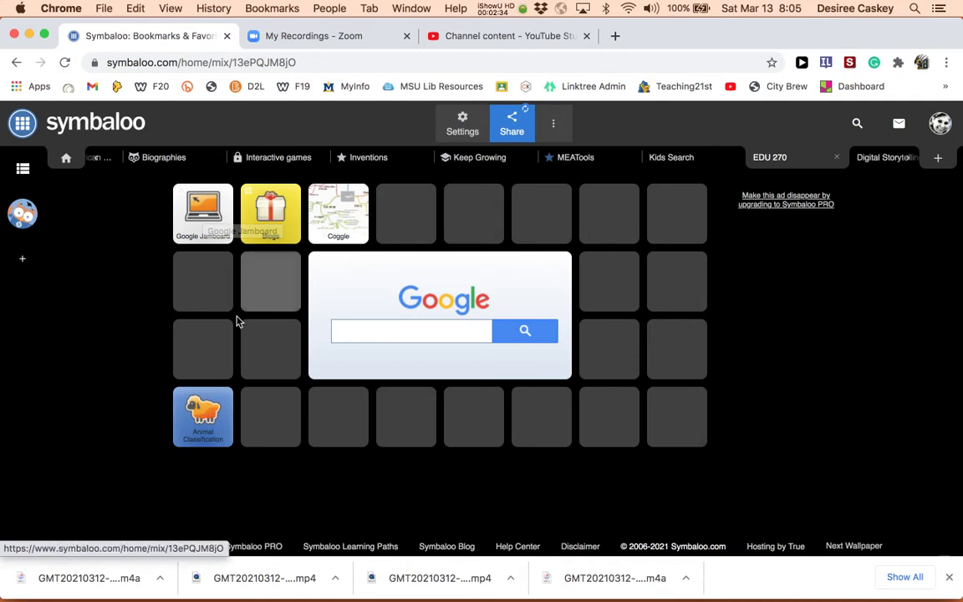
right_click(278, 222)
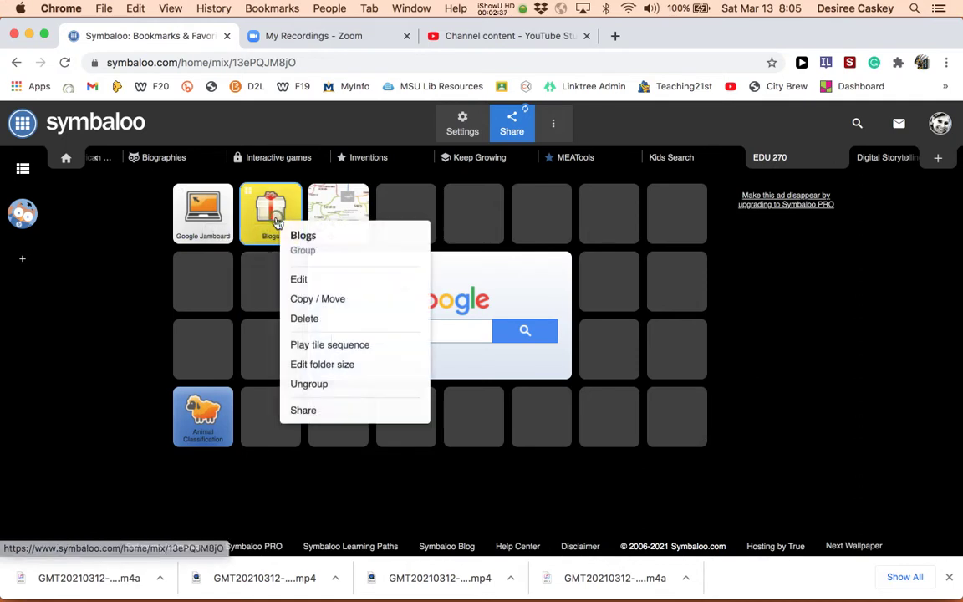
left_click(306, 322)
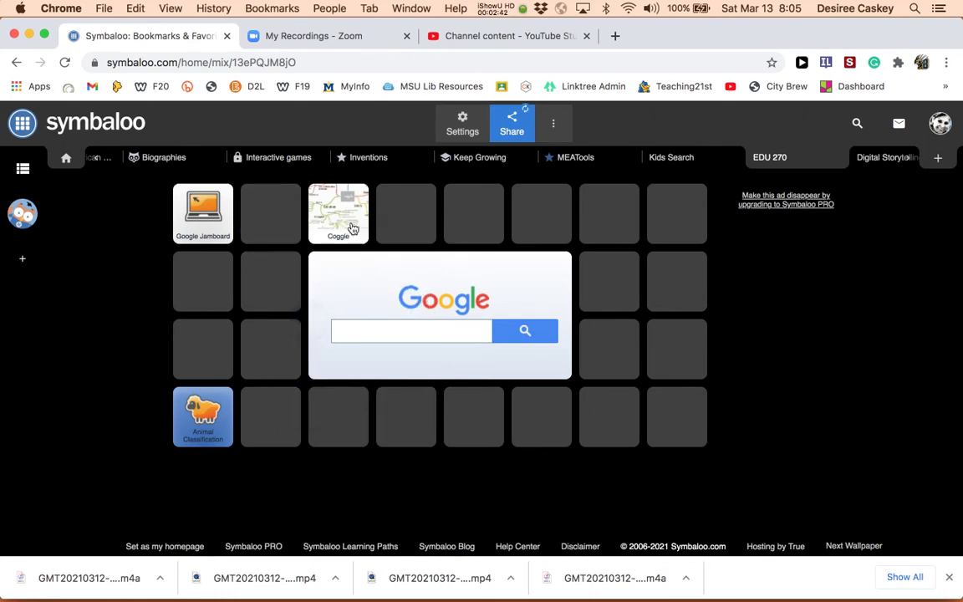
left_click_drag(353, 227, 285, 225)
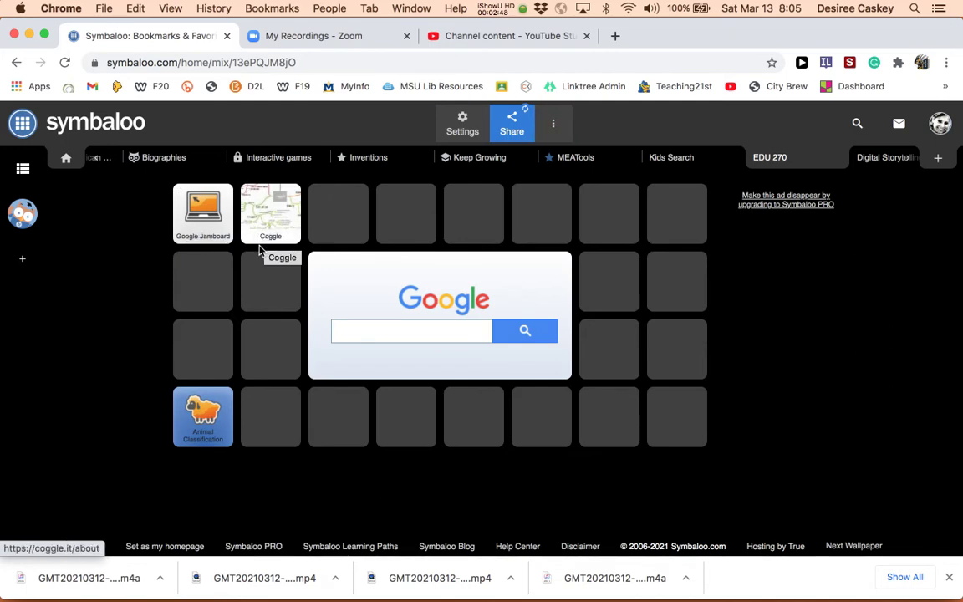
Step: Copy the Storyboard That tile from the MEATools webmix to EDU 270, keeping it on both webmixes
left_click(575, 158)
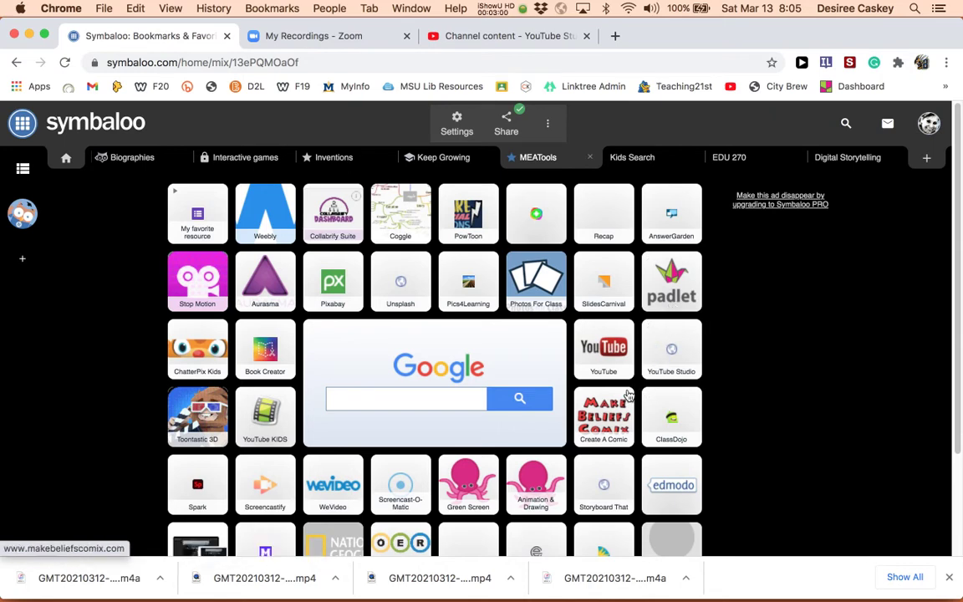
scroll(621, 399, "down", 2)
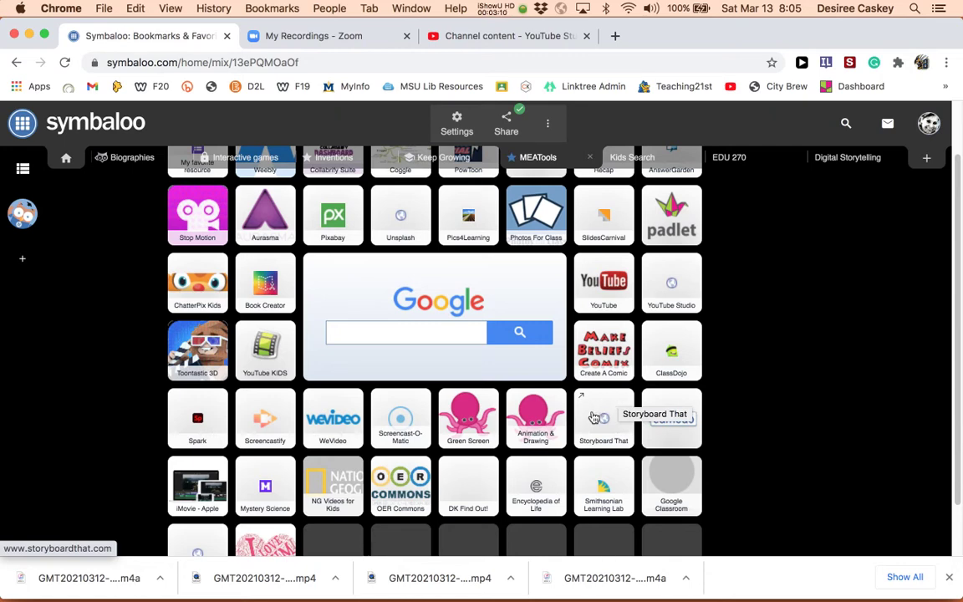
right_click(595, 418)
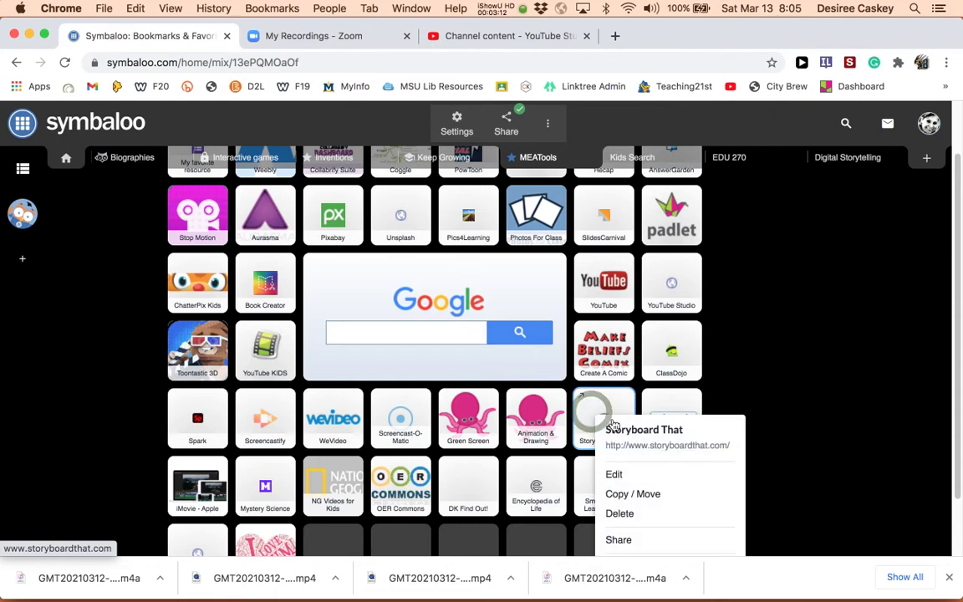
left_click(637, 498)
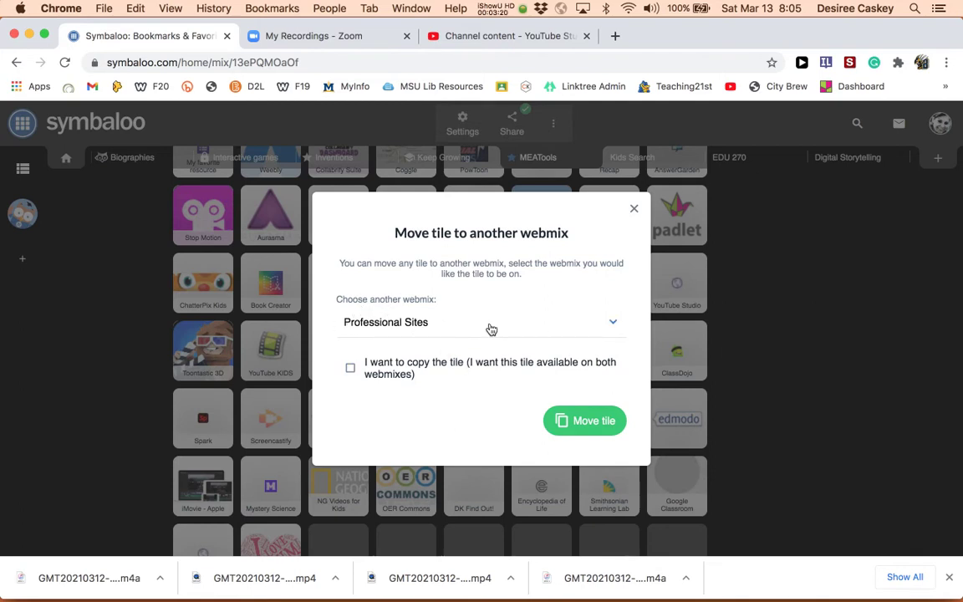
left_click(613, 326)
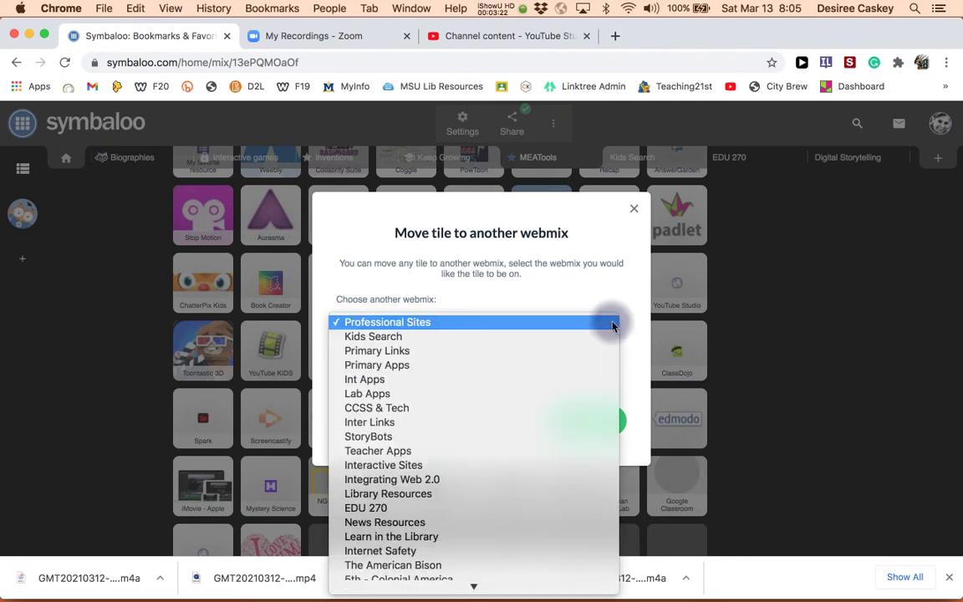
left_click(368, 513)
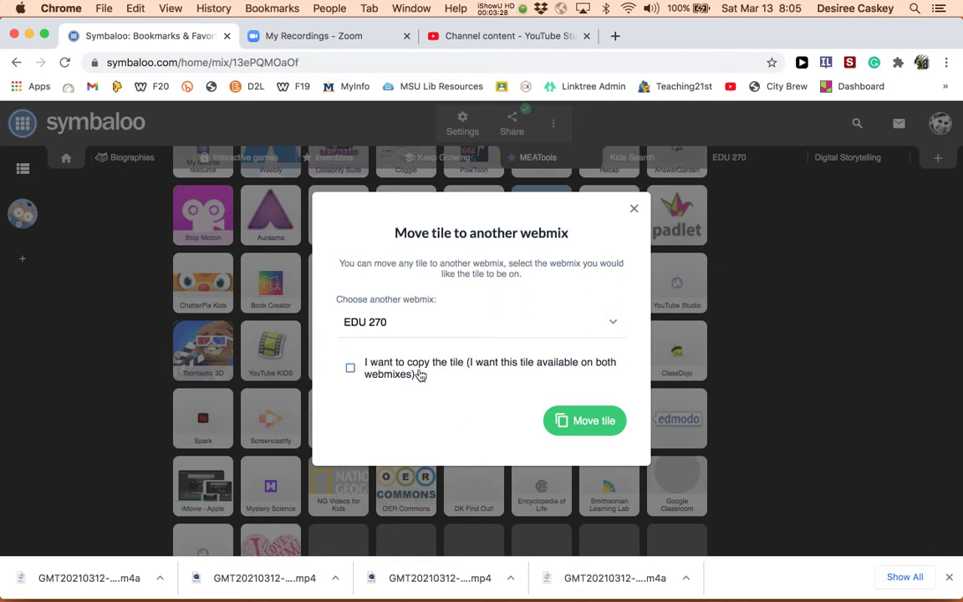
left_click(351, 370)
left_click(595, 423)
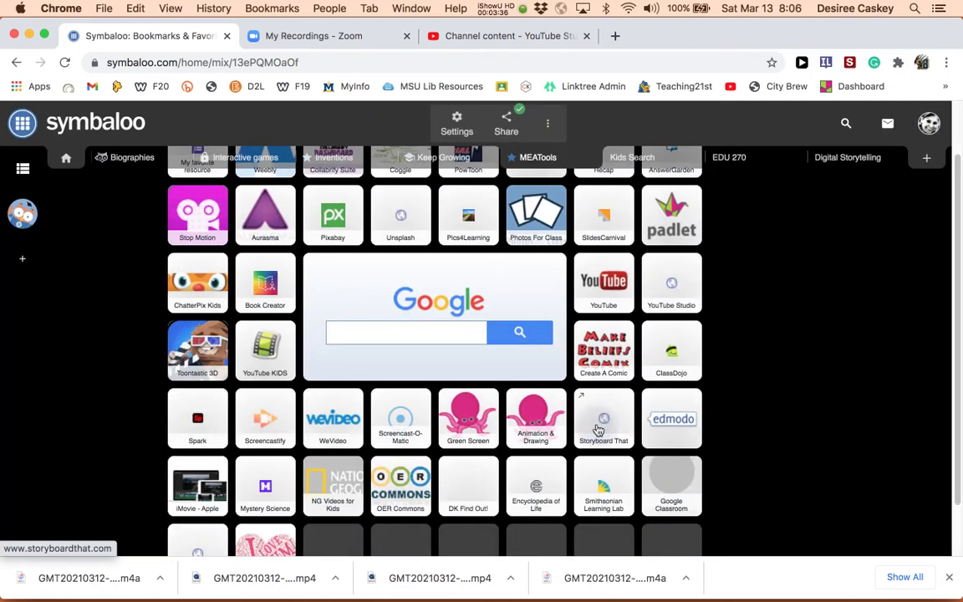
Step: Copy the Toontastic 3D tile from MEATools to the EDU 270 webmix, keeping it available on both
scroll(597, 429, "up", 2)
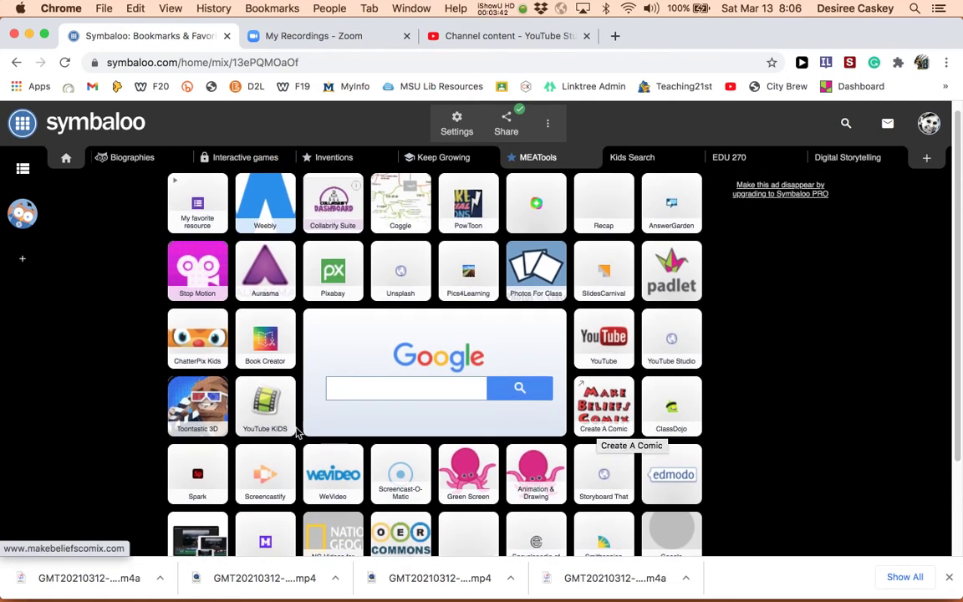
right_click(209, 404)
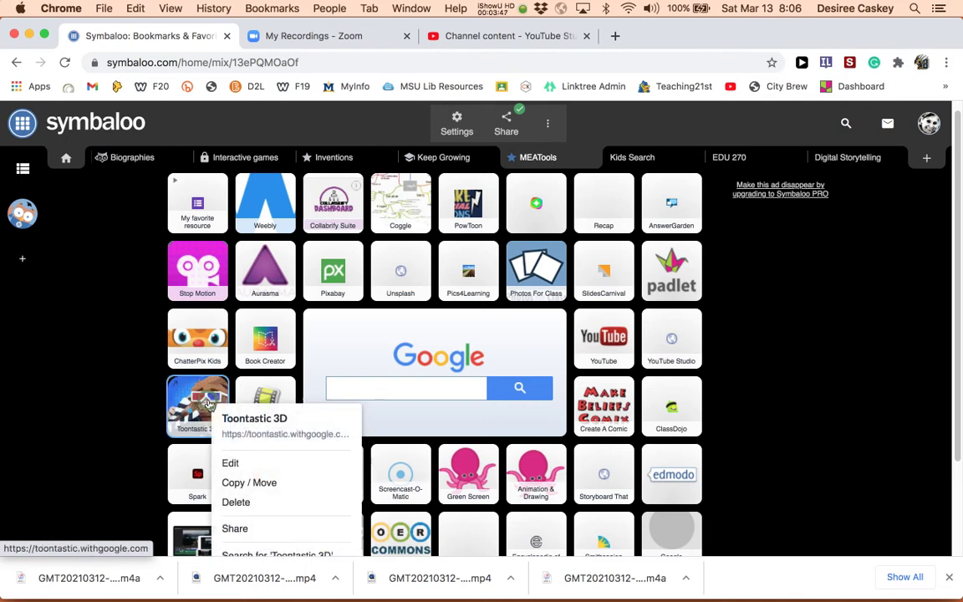
left_click(249, 484)
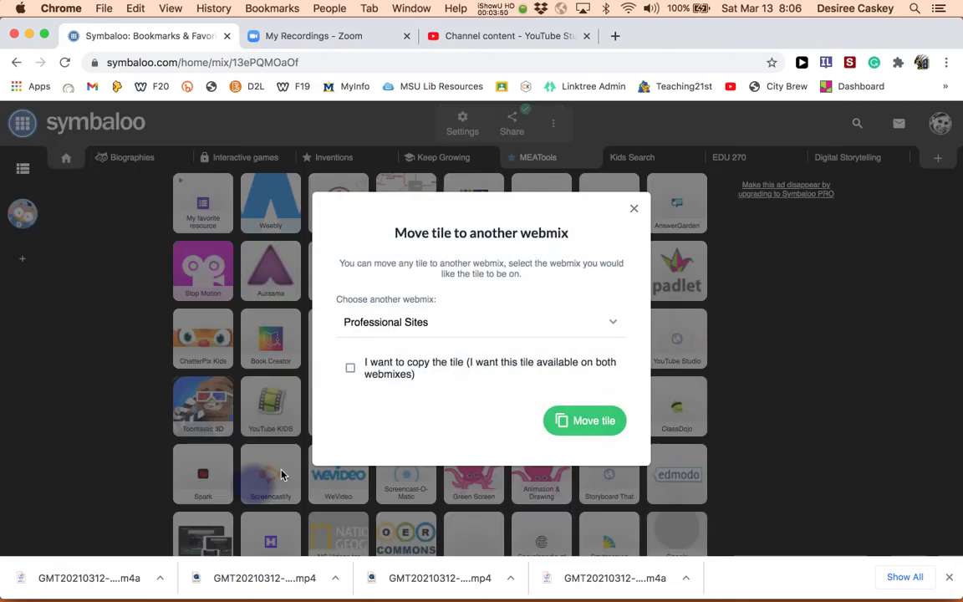
left_click(473, 328)
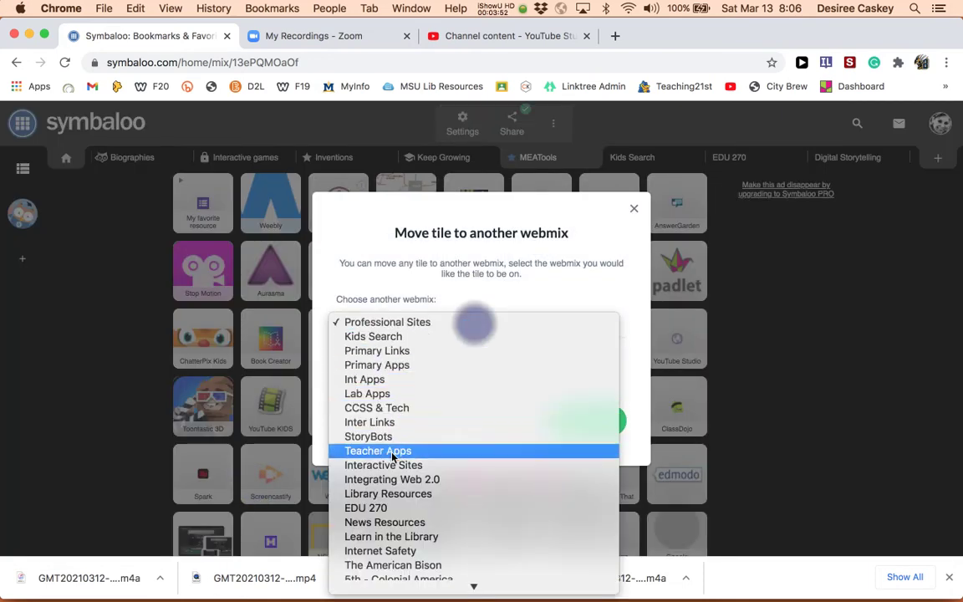
left_click(380, 512)
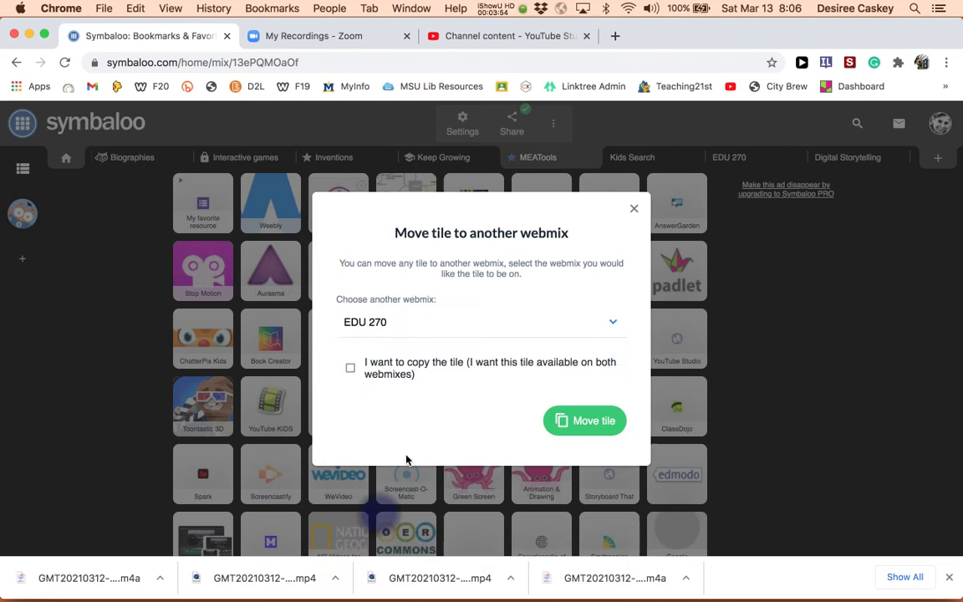
left_click(351, 371)
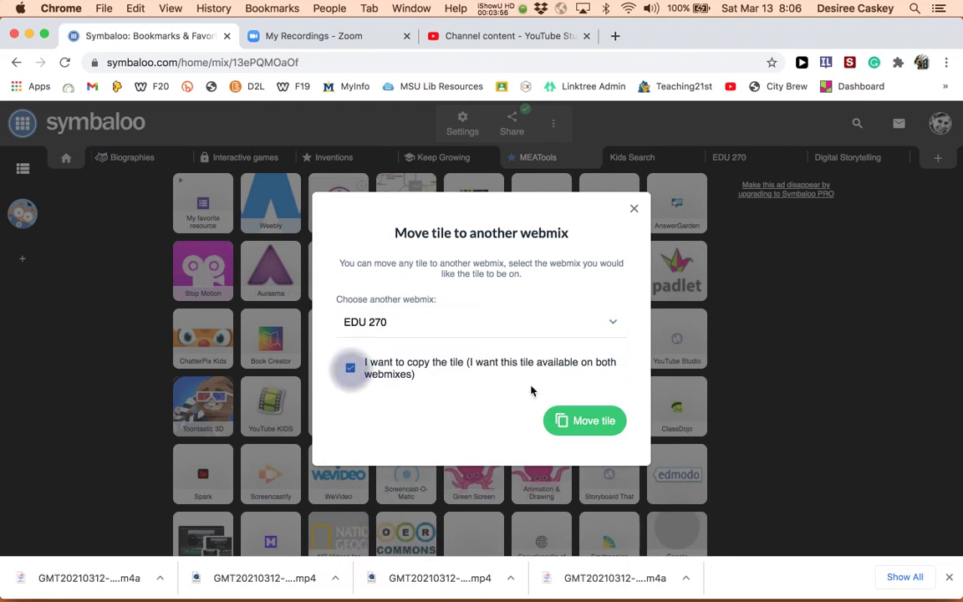
left_click(594, 422)
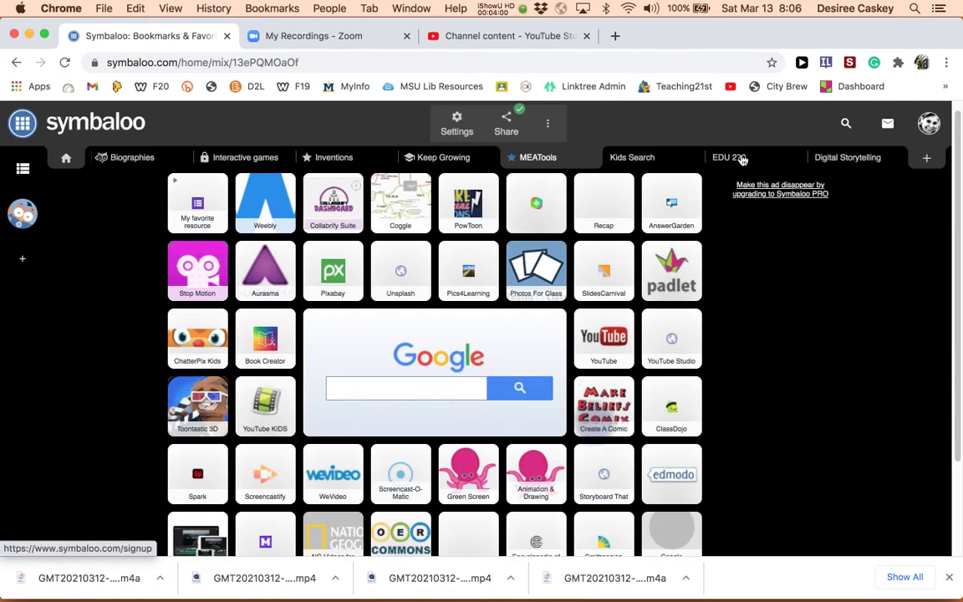
Step: In EDU 270, move Toontastic 3D to the last slot of the first row and Storyboard That to the slot before it
left_click(740, 158)
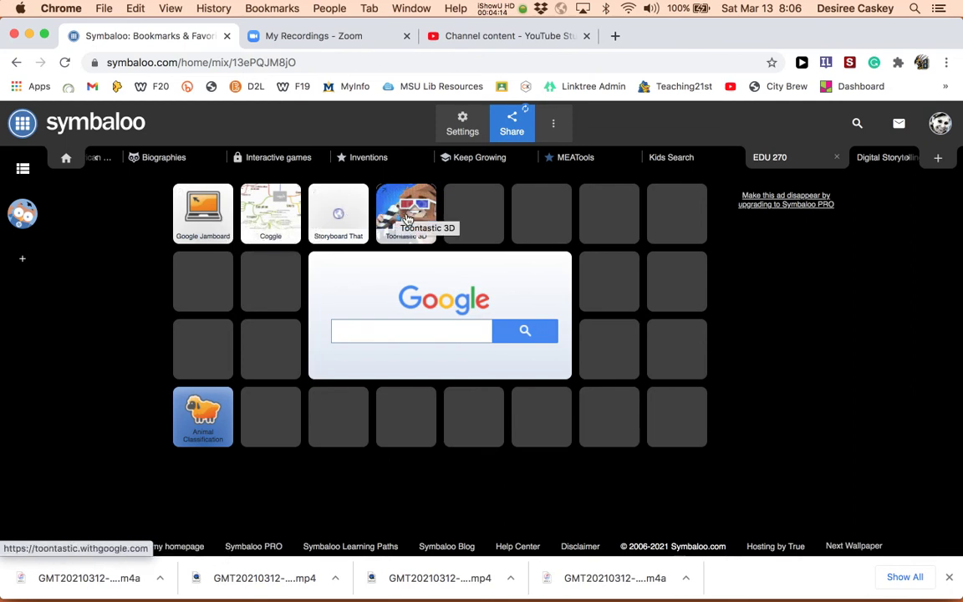
left_click_drag(425, 219, 677, 213)
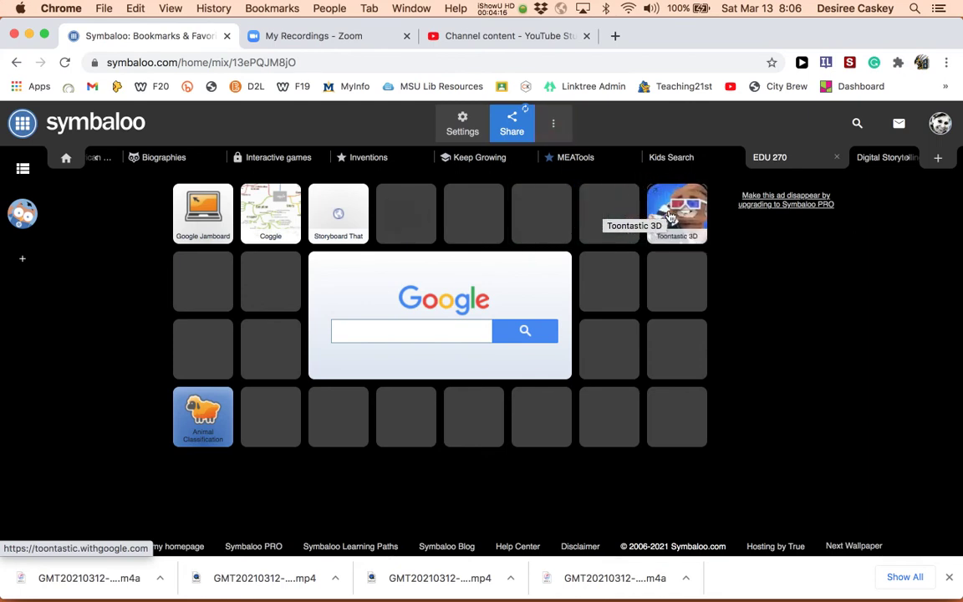
left_click_drag(351, 215, 614, 216)
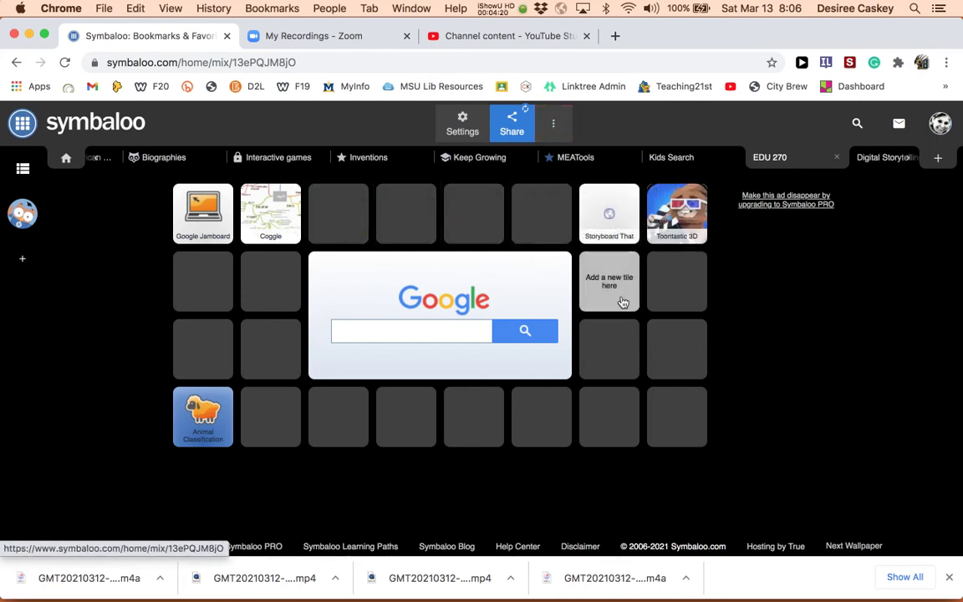
Step: Change the Storyboard That tile's color to the darker blue in the first color row and save it
right_click(625, 213)
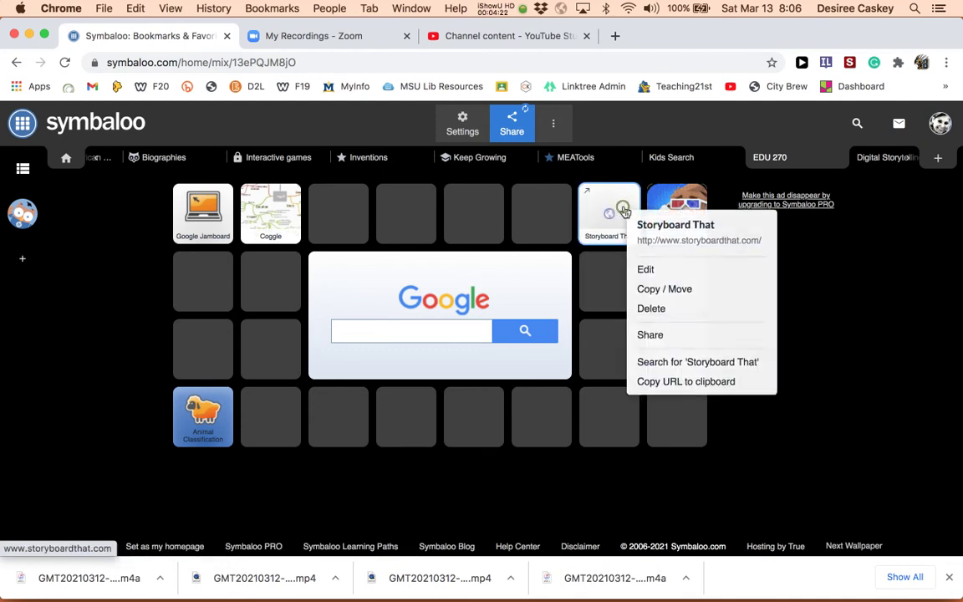
left_click(646, 271)
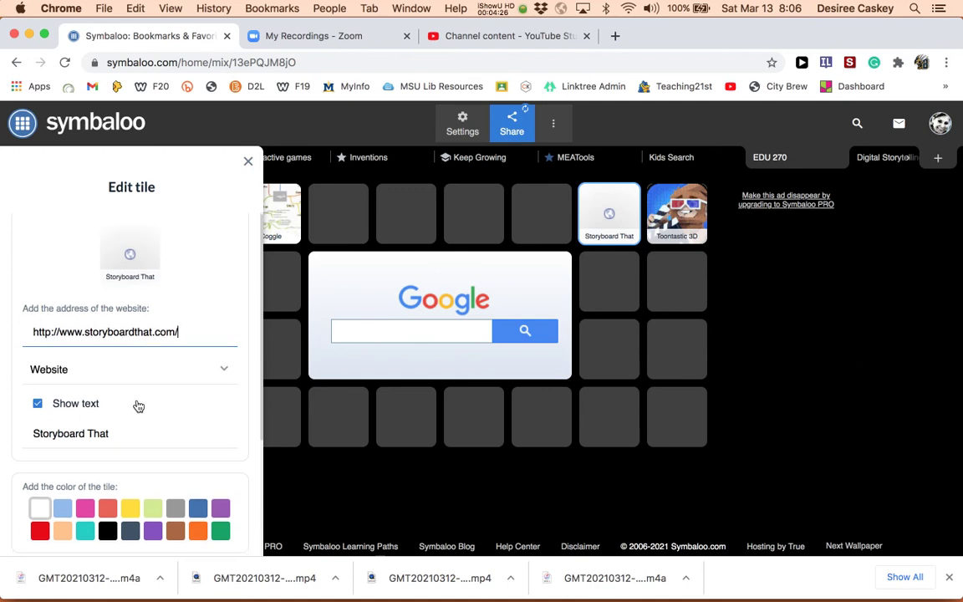
scroll(140, 414, "down", 5)
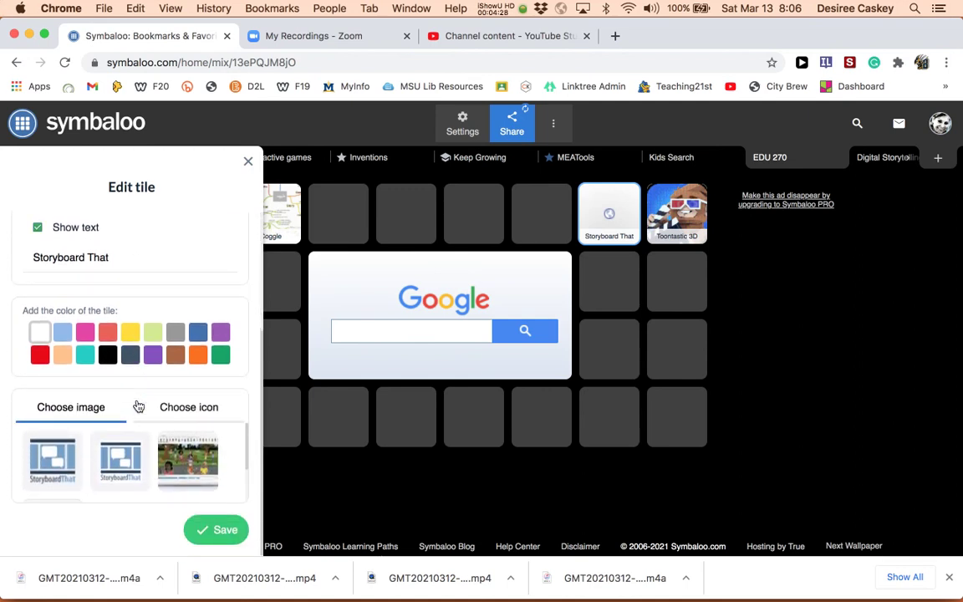
left_click(199, 333)
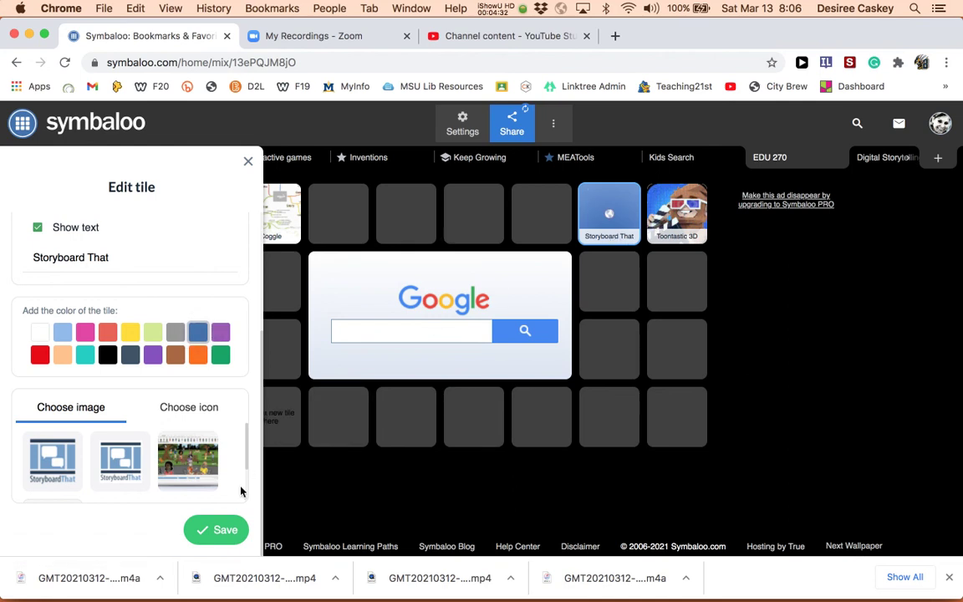
left_click(222, 532)
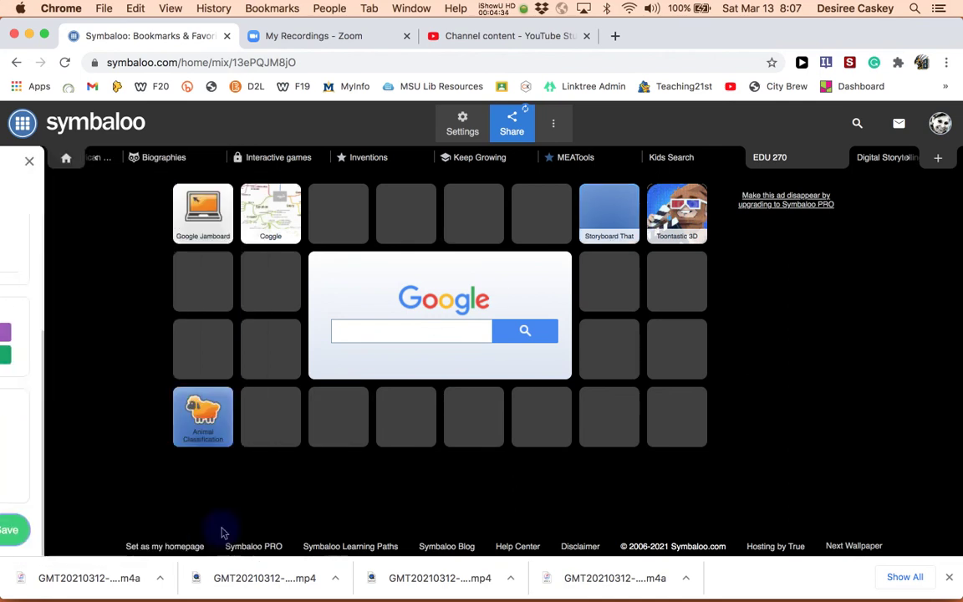